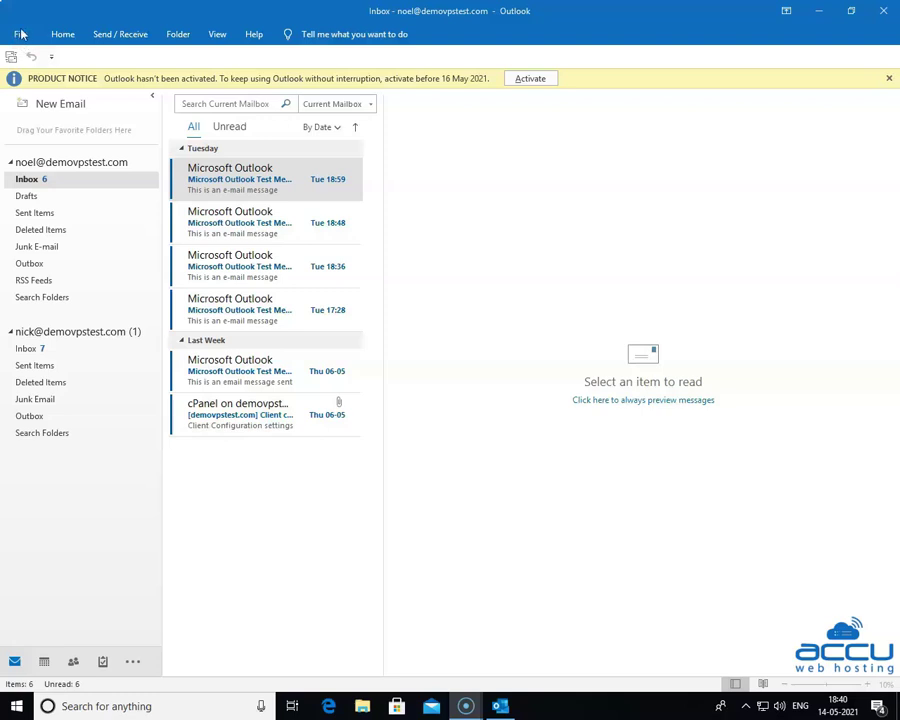
From the Account Information page, start adding a new email account
{"action": "left_click", "coordinate": [20, 35]}
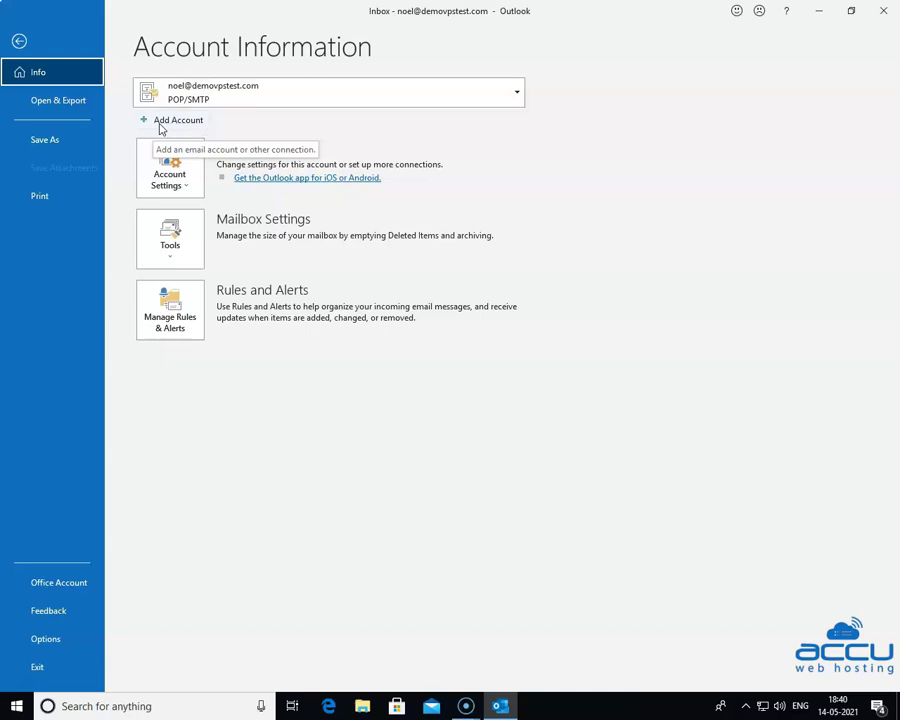
{"action": "left_click", "coordinate": [172, 120]}
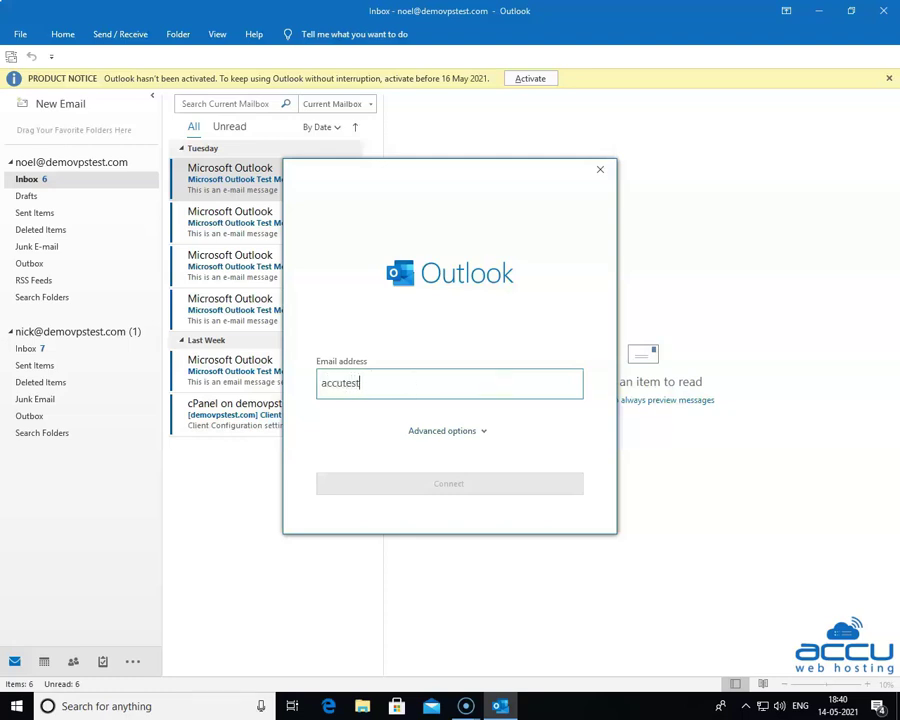
Enter the new account's e-mail address in the address field
{"action": "type", "text": "demovpstest.com"}
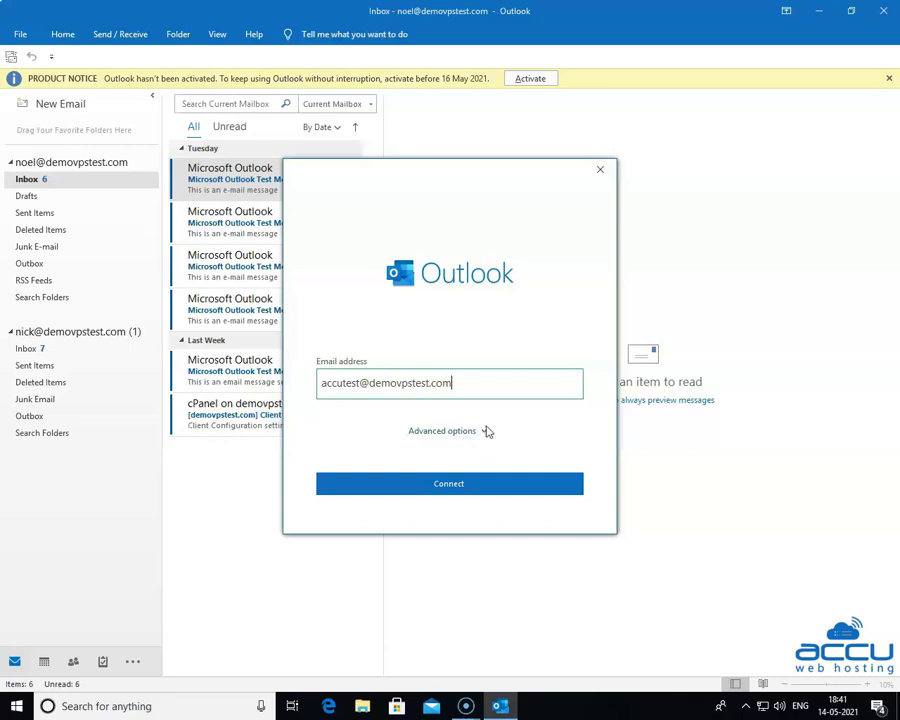
Choose manual setup under Advanced options and connect to reach the account-type list
{"action": "left_click", "coordinate": [483, 432]}
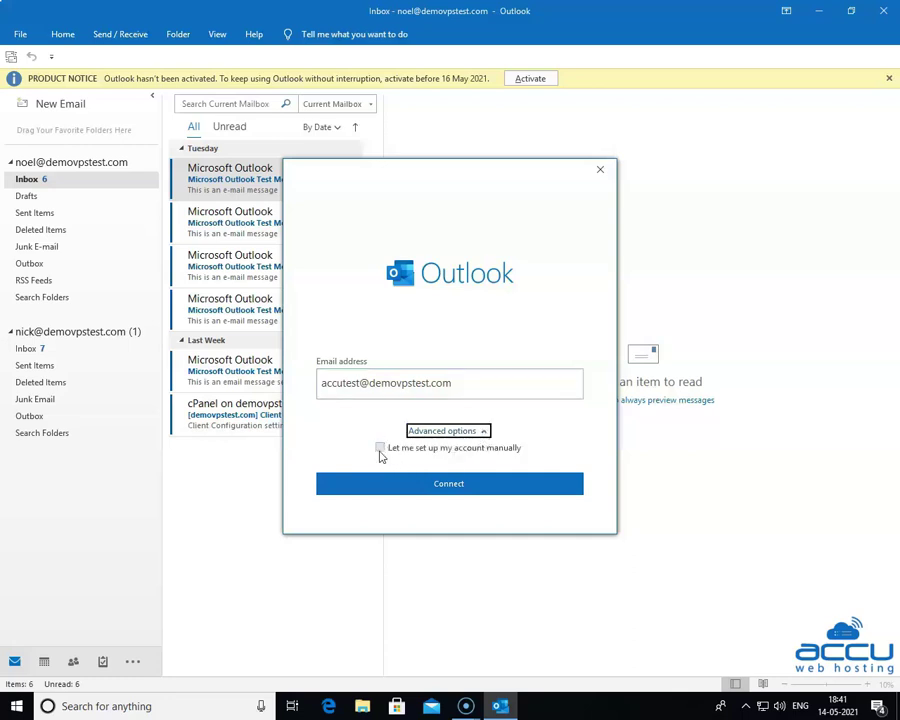
{"action": "left_click", "coordinate": [380, 449]}
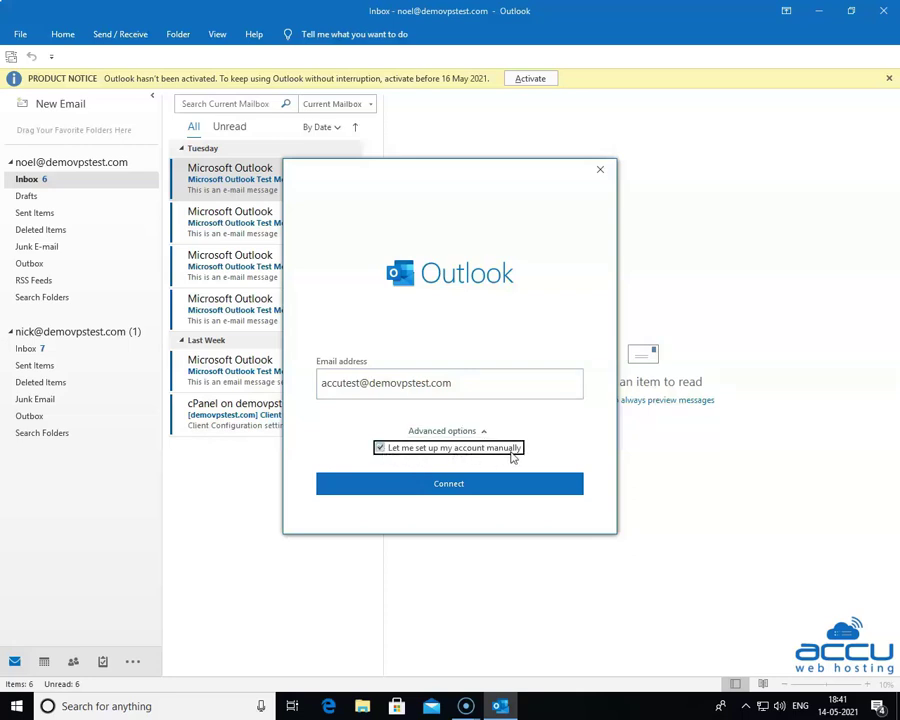
{"action": "left_click", "coordinate": [443, 490]}
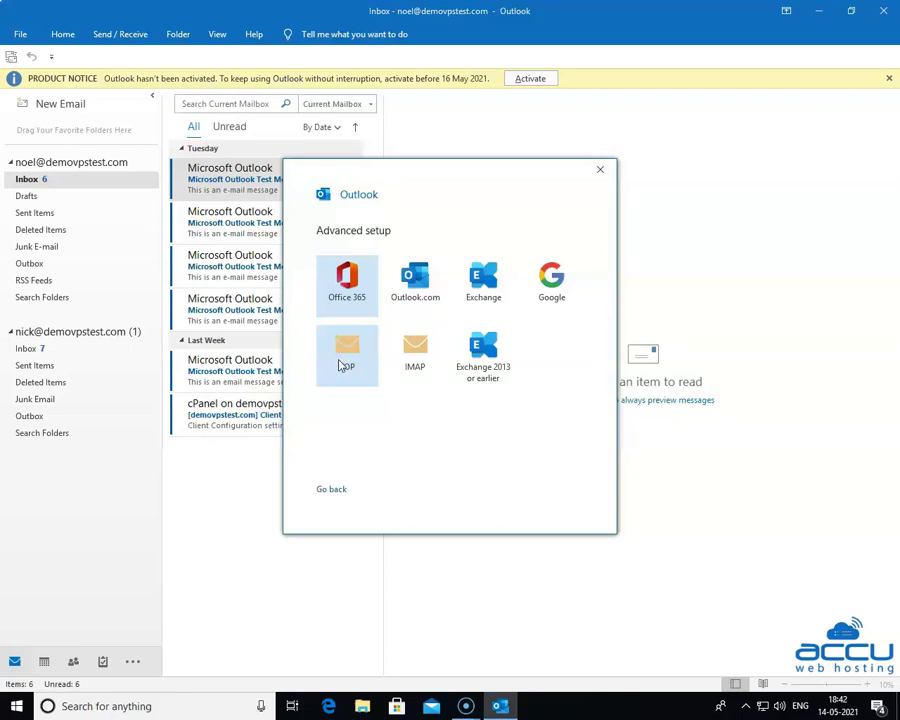
Pick POP as the account type and enter the account password, checking it with the eye icon
{"action": "left_click", "coordinate": [339, 366]}
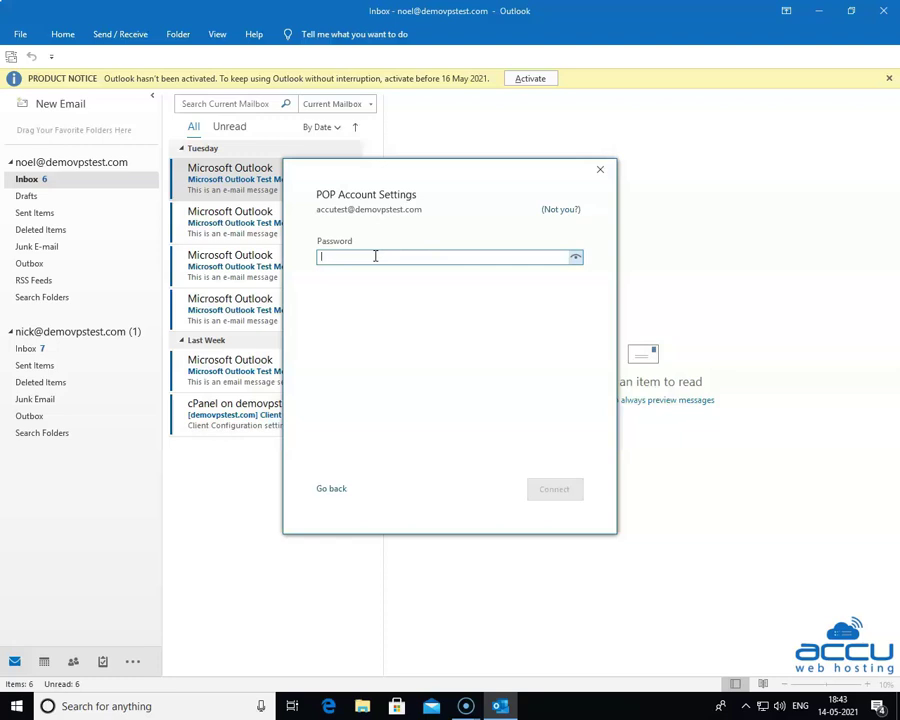
{"action": "type", "text": "**"}
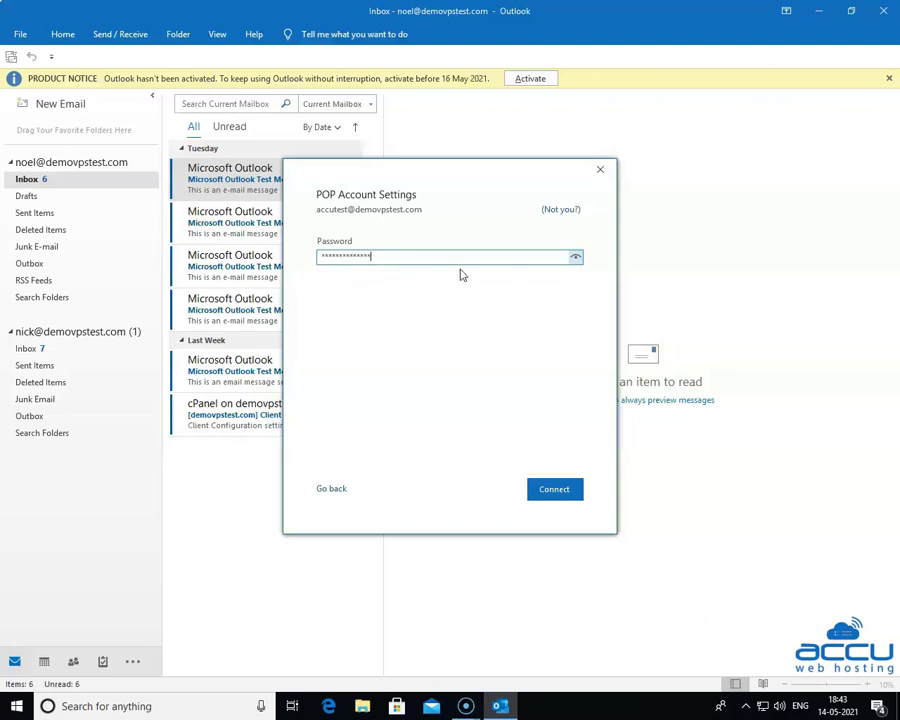
{"action": "left_click", "coordinate": [575, 259]}
{"action": "left_click", "coordinate": [575, 259]}
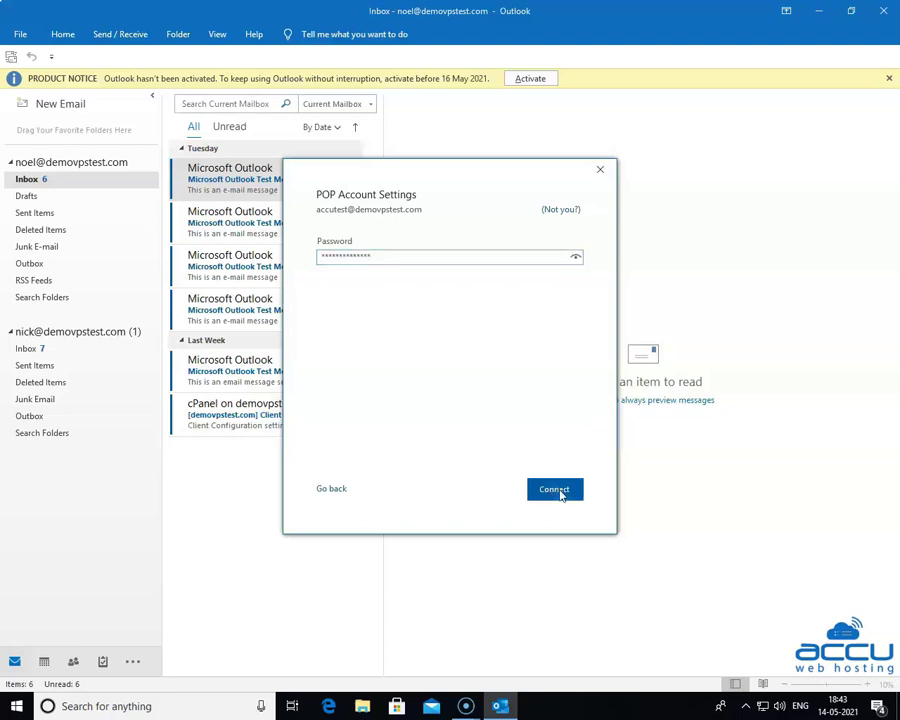
Connect with the entered password and decline the server's unverified certificate
{"action": "left_click", "coordinate": [555, 490]}
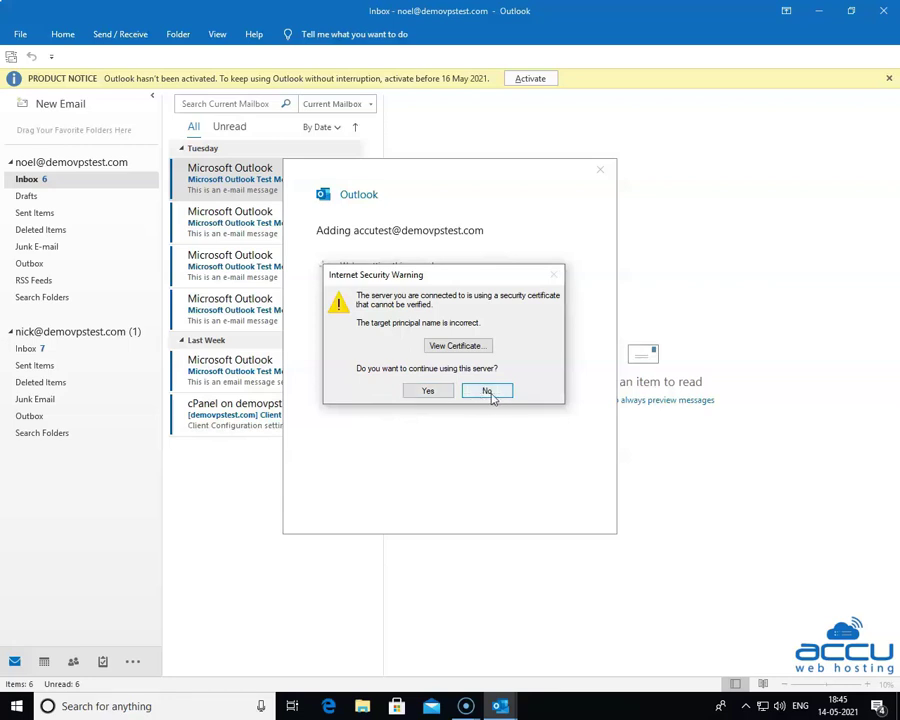
{"action": "left_click", "coordinate": [488, 392]}
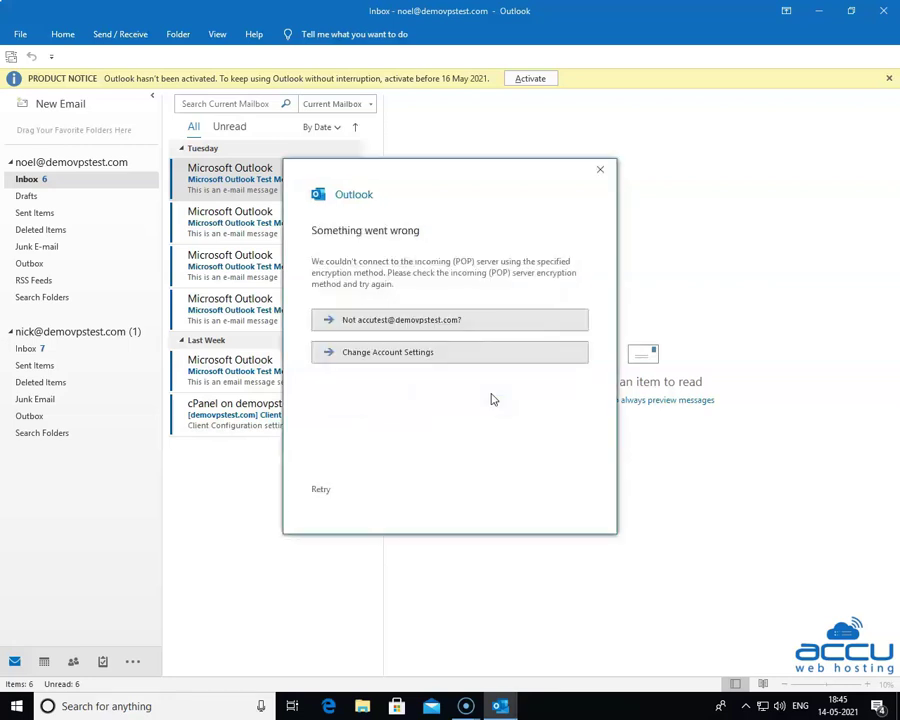
Change the incoming server name to mail.demovpstest.com
{"action": "left_click", "coordinate": [413, 357]}
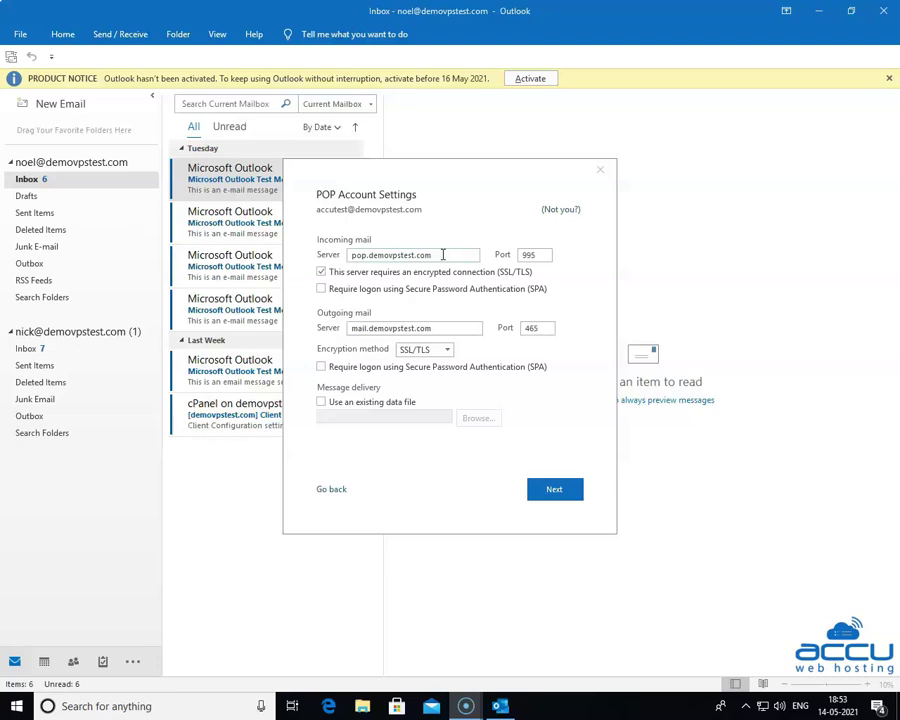
{"action": "double_click", "coordinate": [443, 255]}
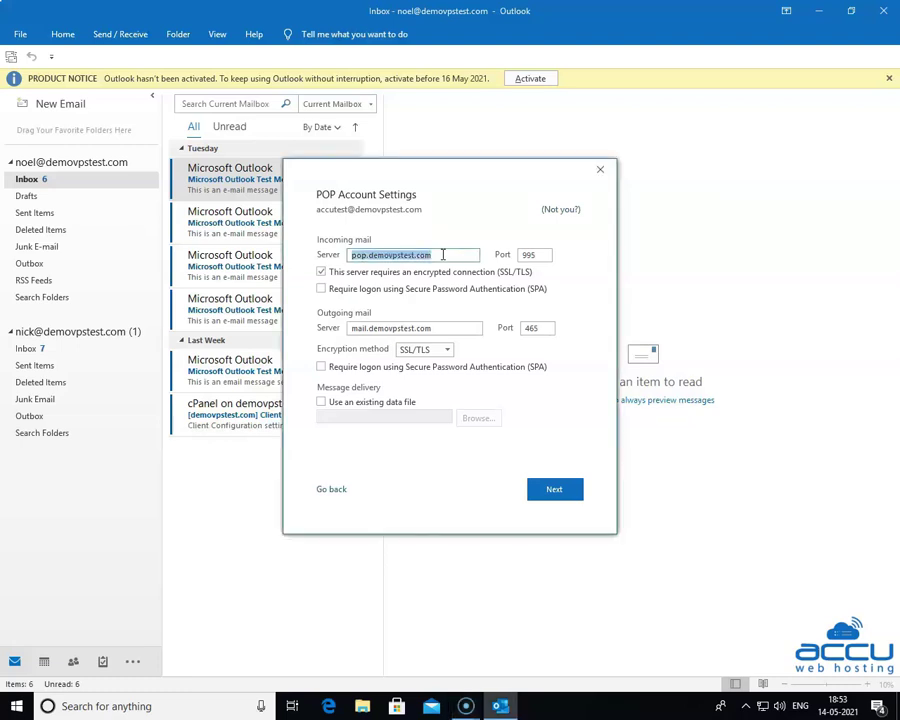
{"action": "left_click", "coordinate": [368, 255]}
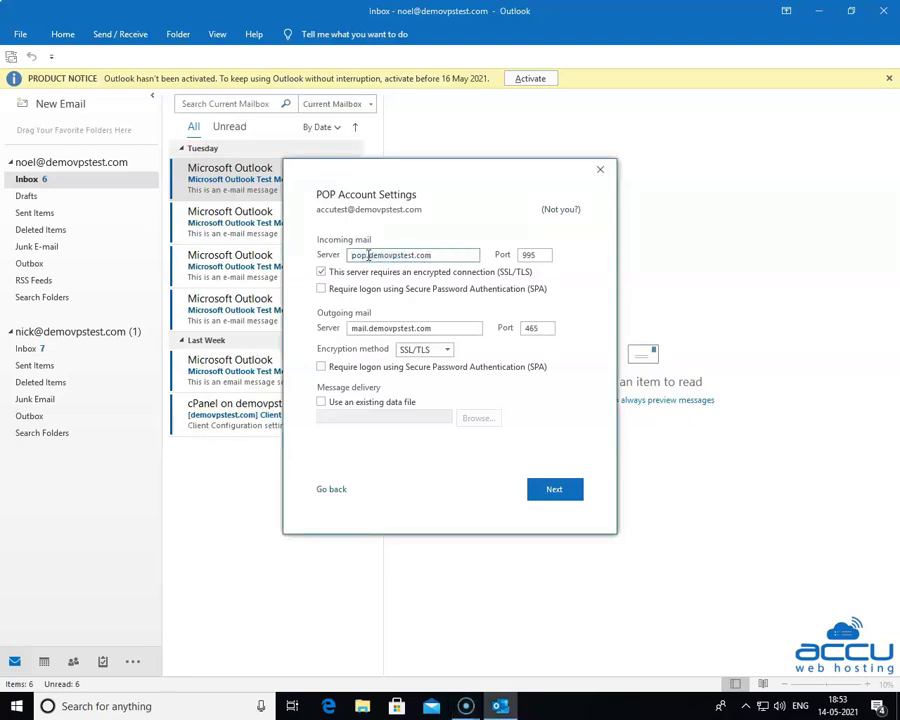
{"action": "key", "text": "BackSpace"}
{"action": "key", "text": "BackSpace"}
{"action": "key", "text": "BackSpace"}
{"action": "type", "text": "mail"}
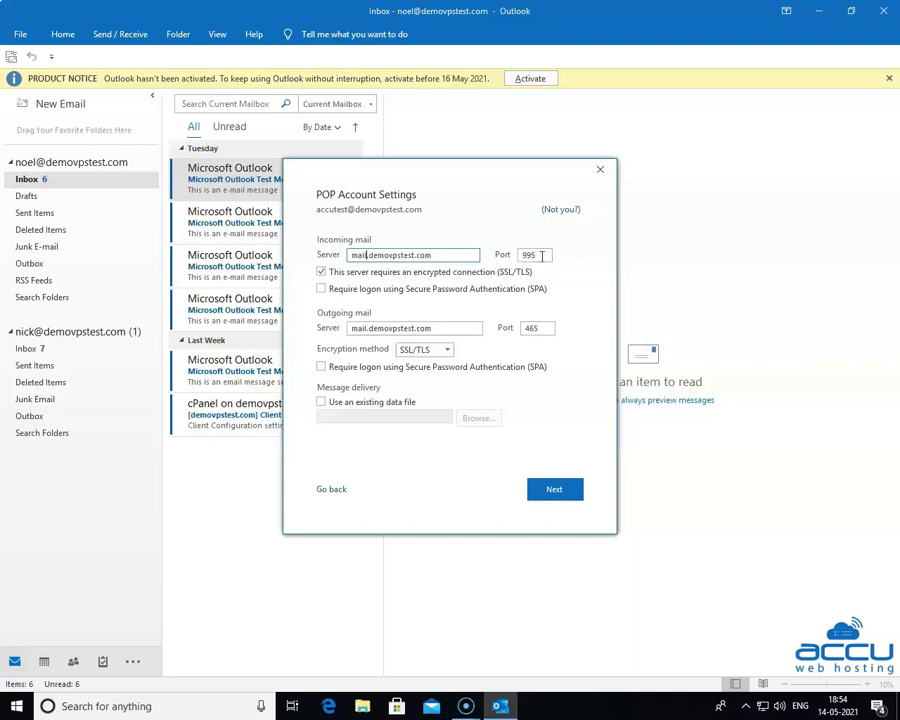
Set the incoming port to 110 and stop requiring an SSL/TLS encrypted connection
{"action": "left_click_drag", "start_coordinate": [541, 255], "coordinate": [522, 258]}
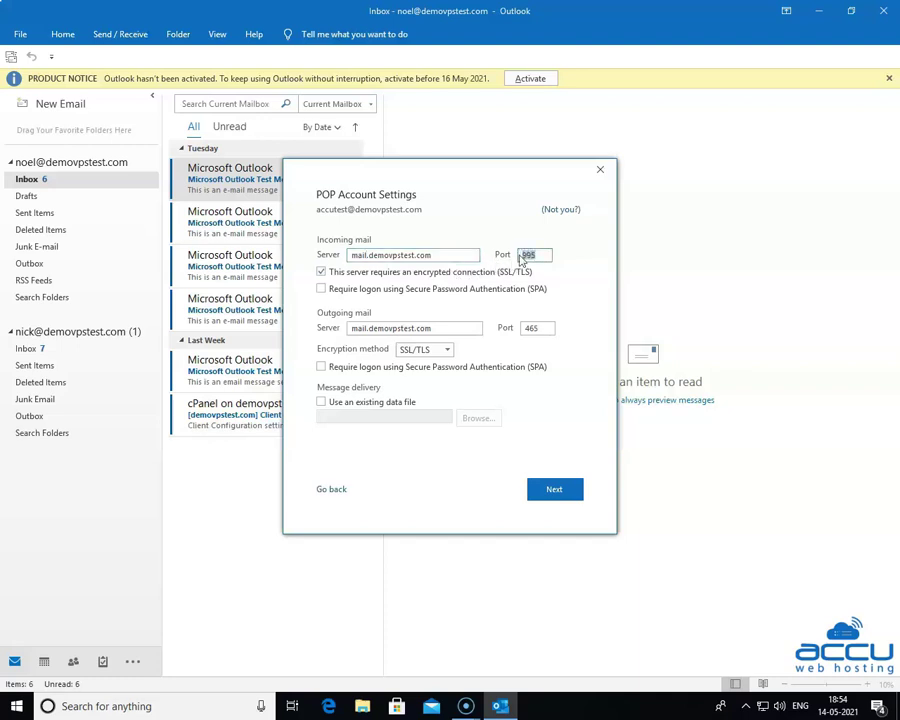
{"action": "type", "text": "110"}
{"action": "left_click", "coordinate": [322, 273]}
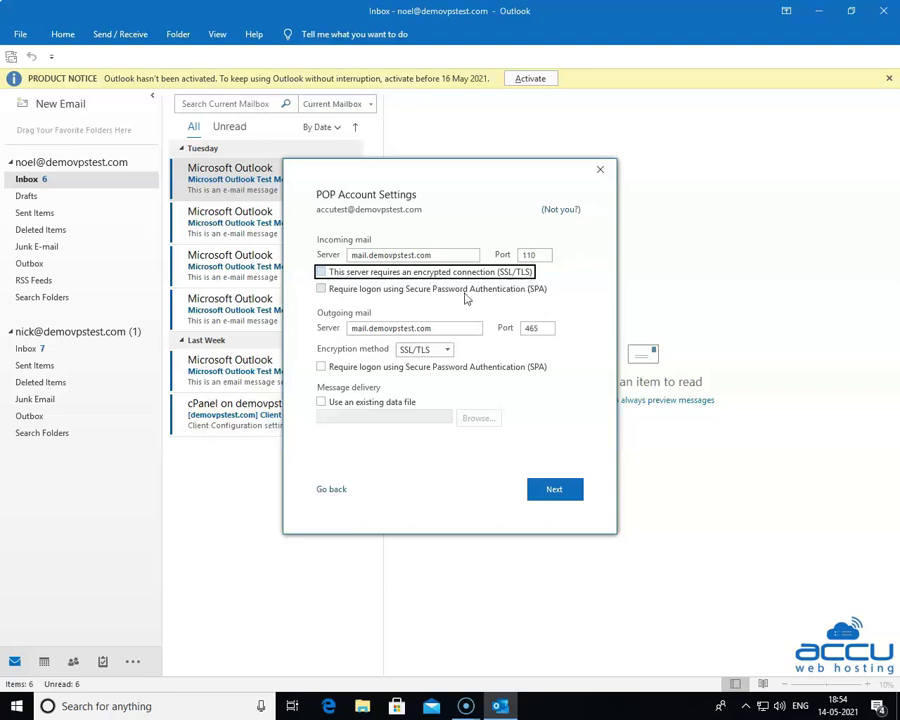
{"action": "left_click", "coordinate": [328, 292]}
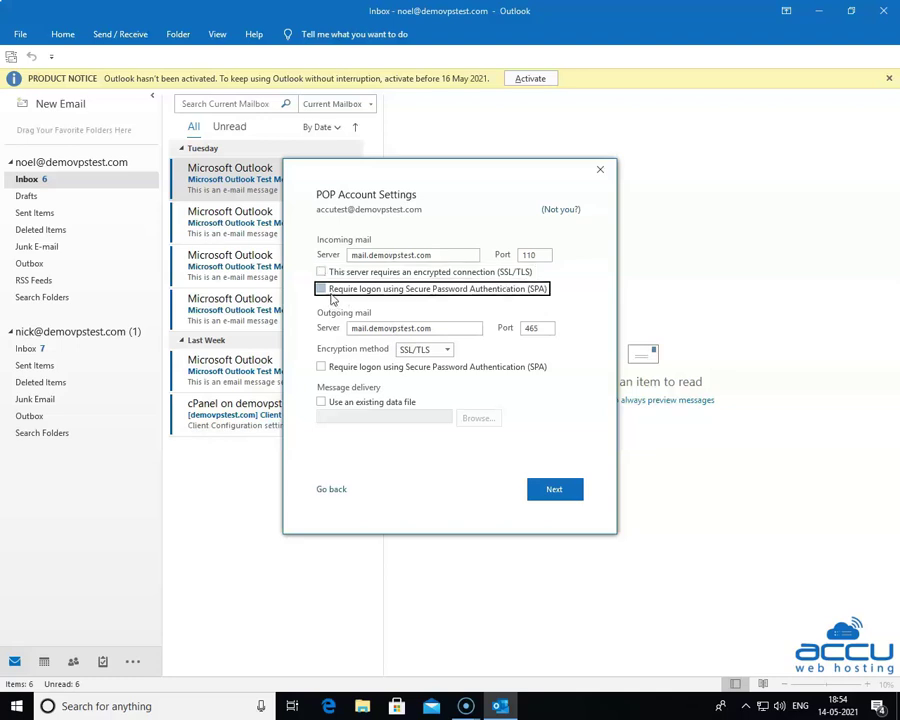
{"action": "left_click", "coordinate": [320, 290]}
{"action": "left_click", "coordinate": [353, 331]}
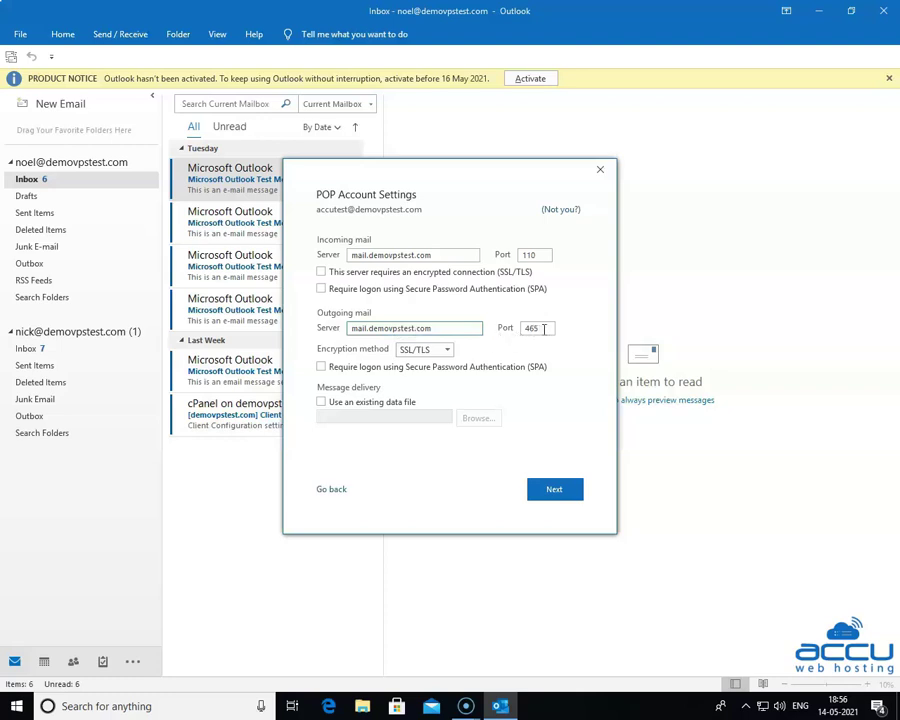
Change the outgoing port from 465 to 587 and select STARTTLS encryption
{"action": "left_click_drag", "start_coordinate": [544, 328], "coordinate": [525, 330]}
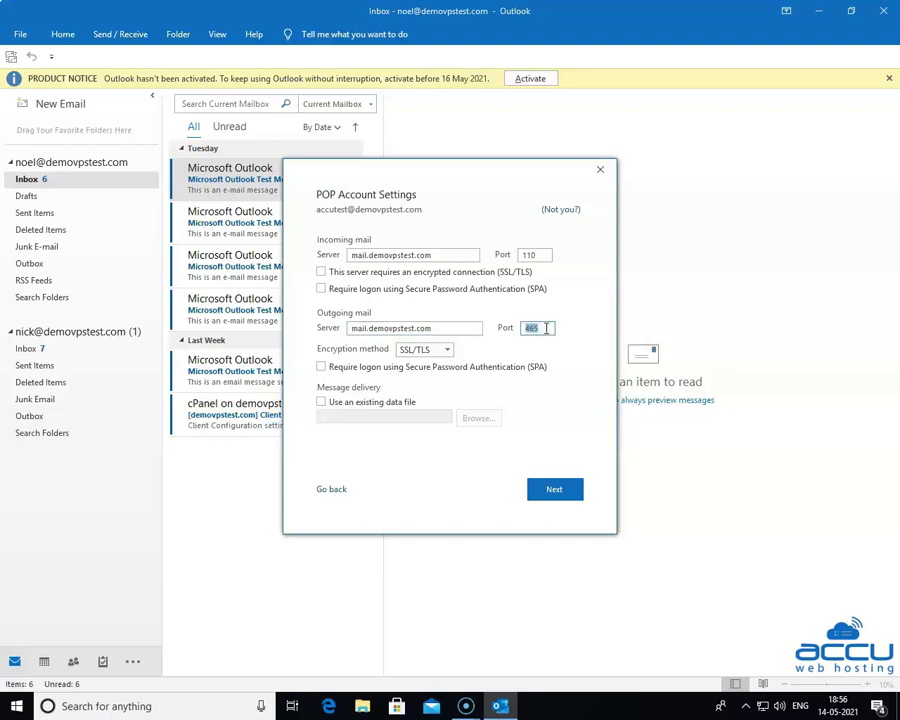
{"action": "type", "text": "587"}
{"action": "double_click", "coordinate": [540, 327]}
{"action": "left_click", "coordinate": [546, 328]}
{"action": "left_click", "coordinate": [425, 350]}
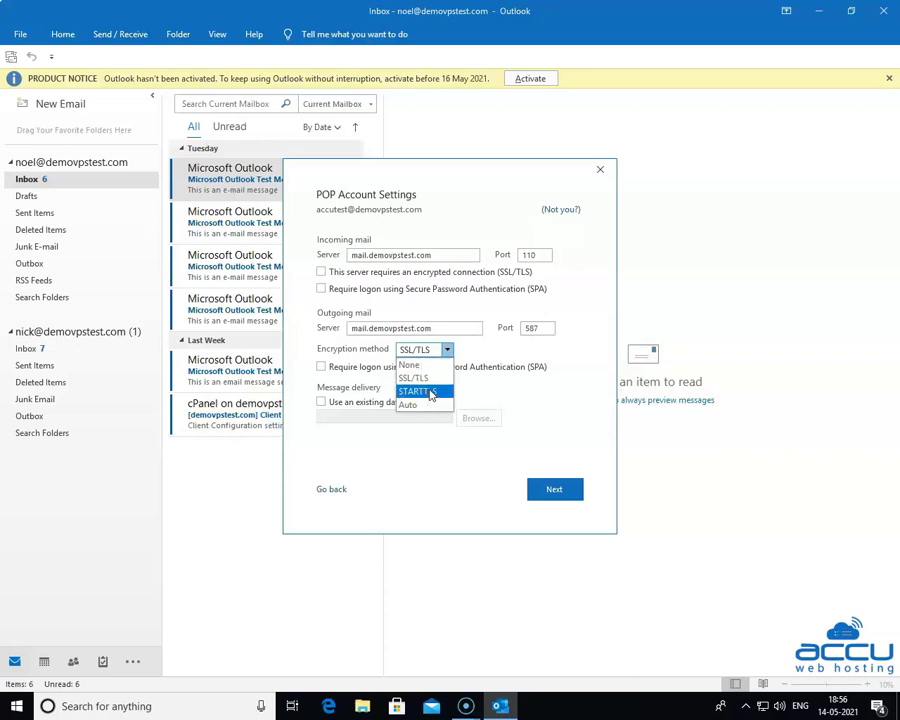
{"action": "left_click", "coordinate": [432, 392]}
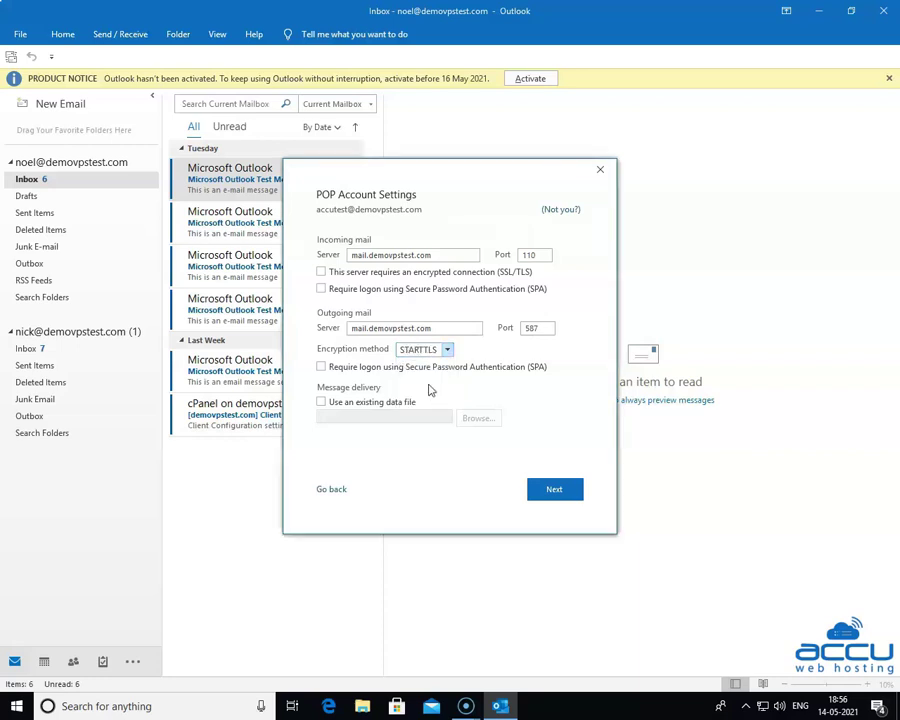
{"action": "left_click", "coordinate": [327, 371]}
{"action": "left_click", "coordinate": [331, 374]}
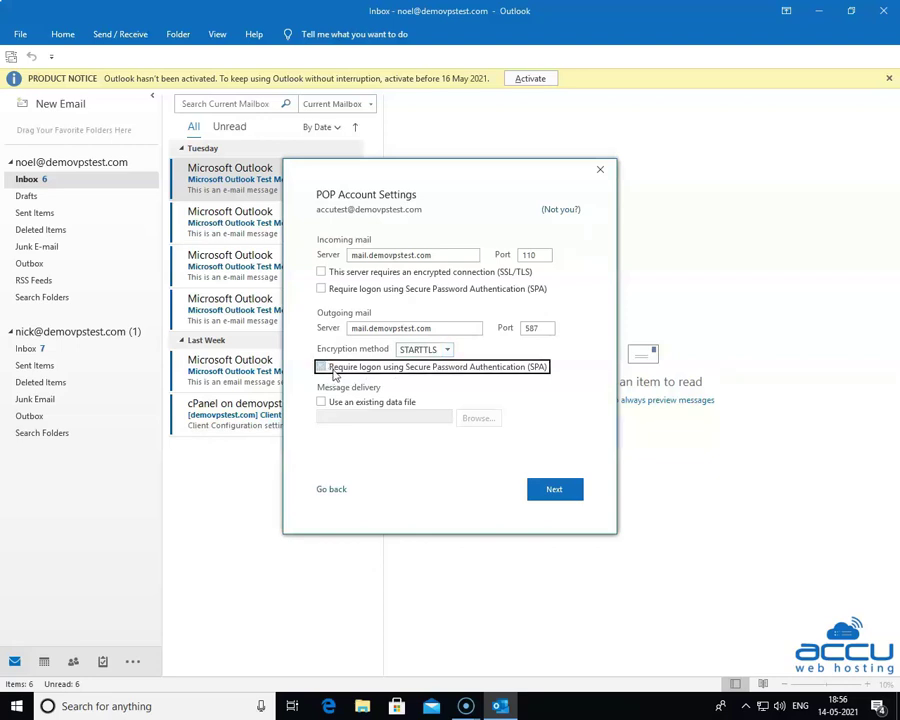
Continue to the password step and connect to add the POP account
{"action": "left_click", "coordinate": [555, 490]}
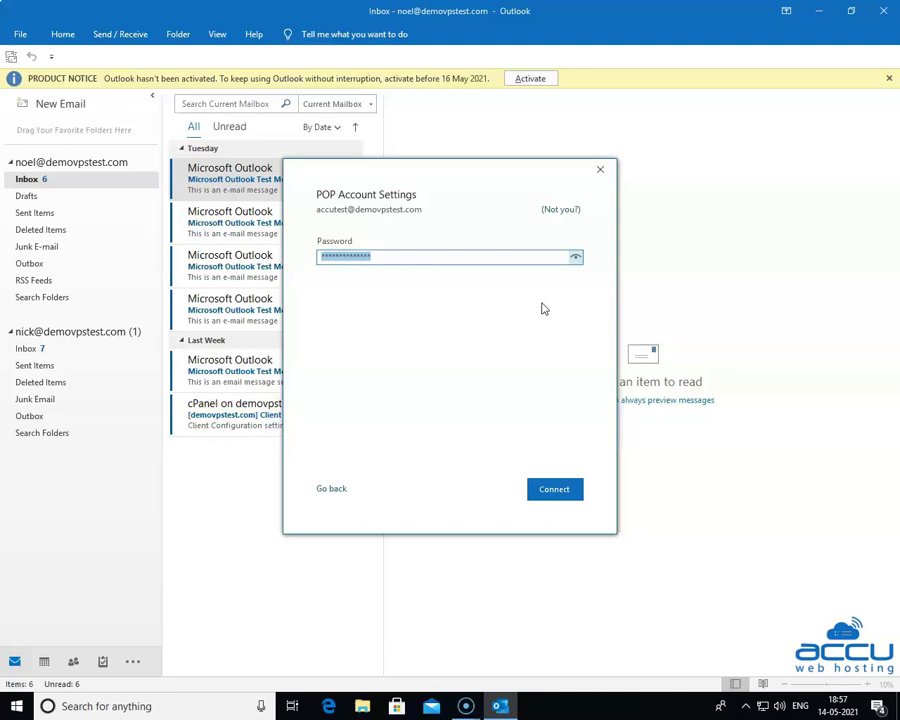
{"action": "left_click", "coordinate": [556, 496]}
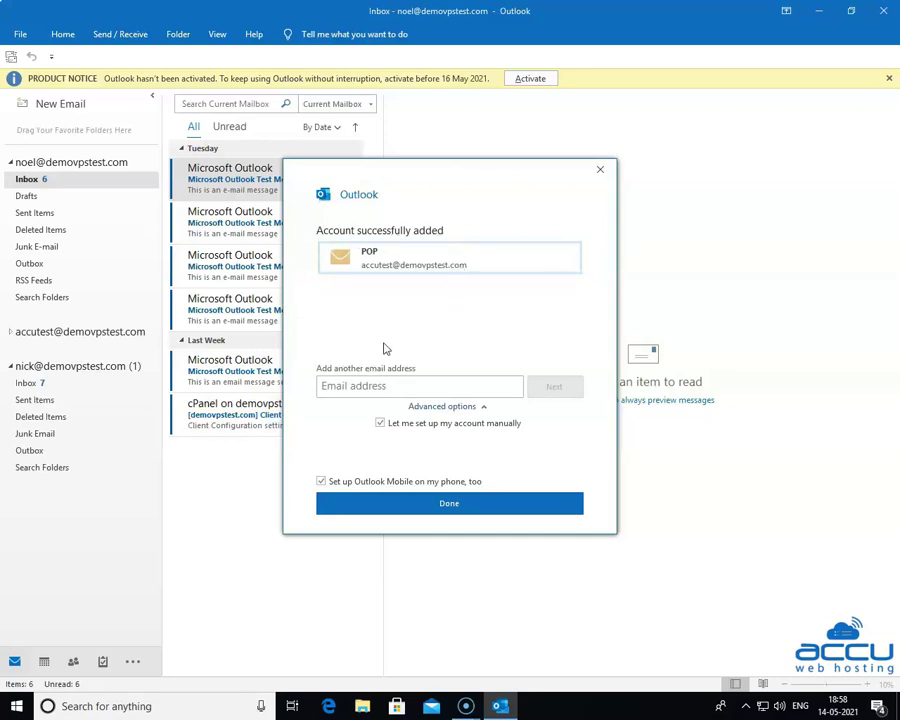
Skip the Outlook Mobile phone setup and close the confirmation with Done
{"action": "left_click", "coordinate": [330, 486]}
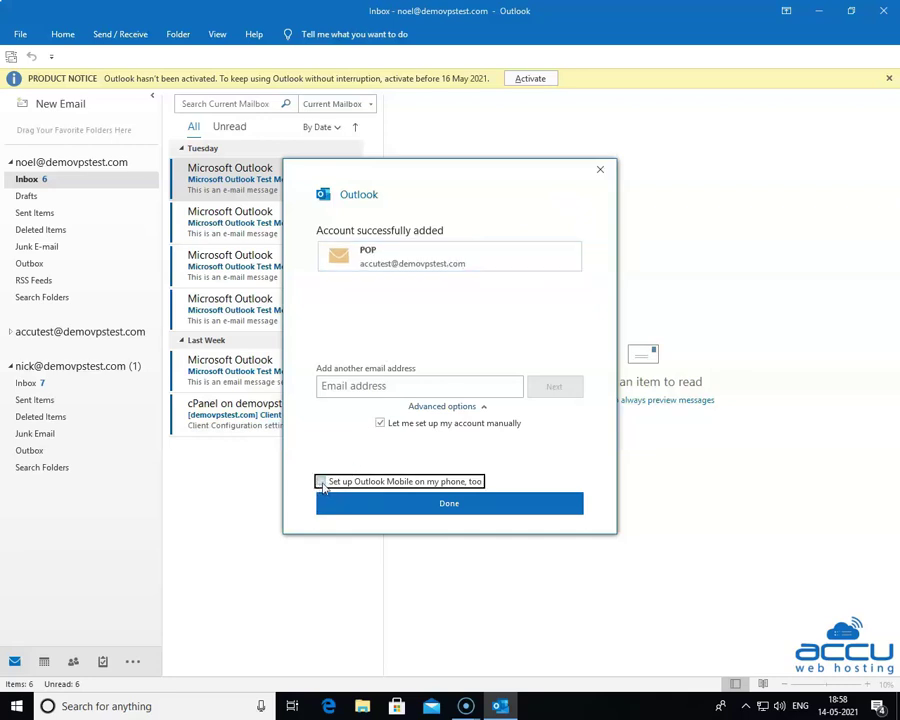
{"action": "left_click", "coordinate": [451, 510]}
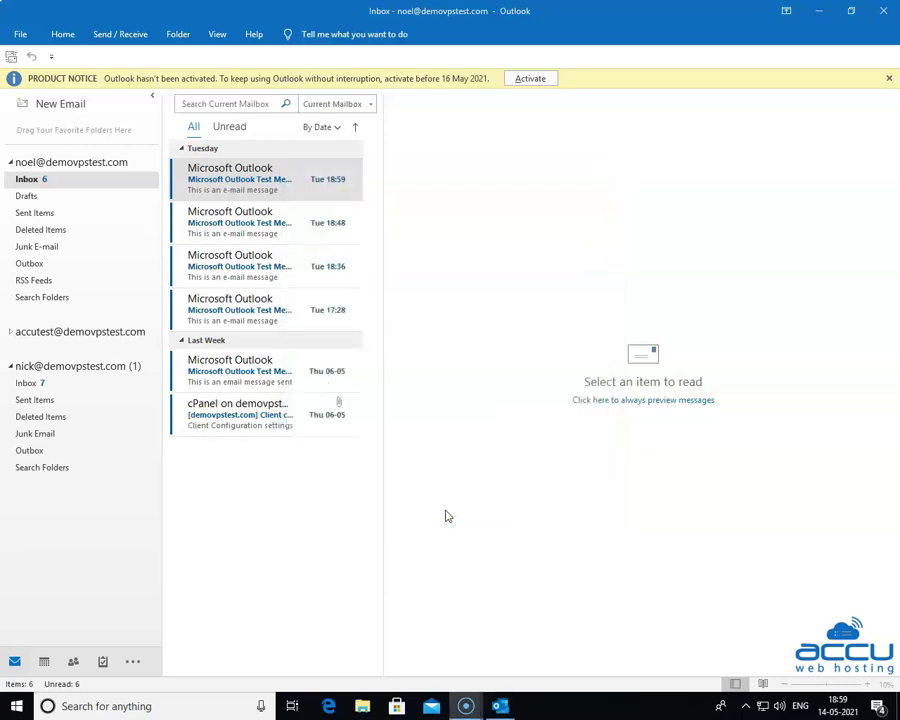